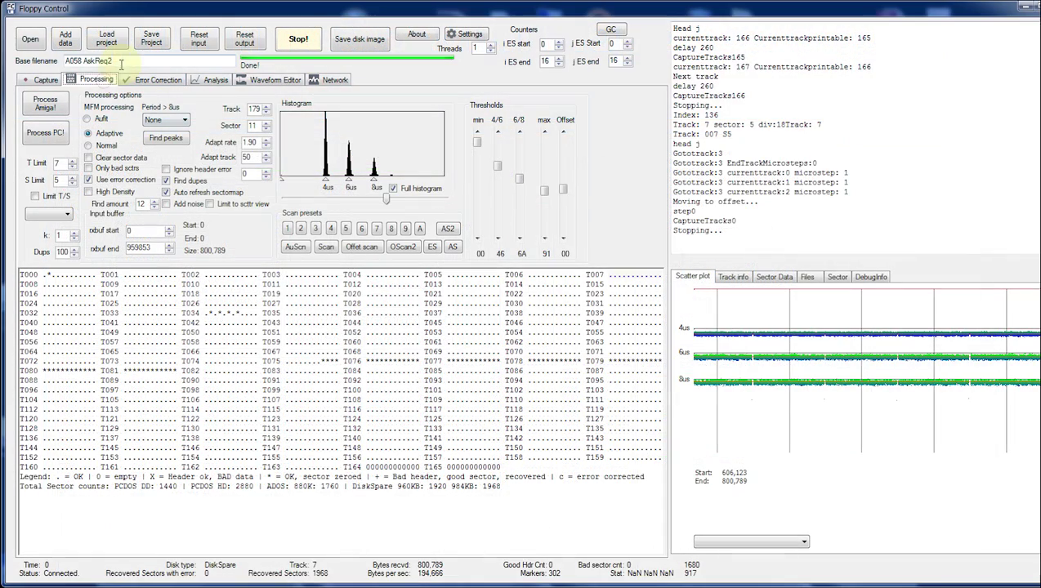
# - Clear the old base filename and type A058 AskReq2 in its place
pyautogui.moveTo(99, 173); pyautogui.dragTo(143, 173)
pyautogui.press('BackSpace')
pyautogui.write('A058 As')
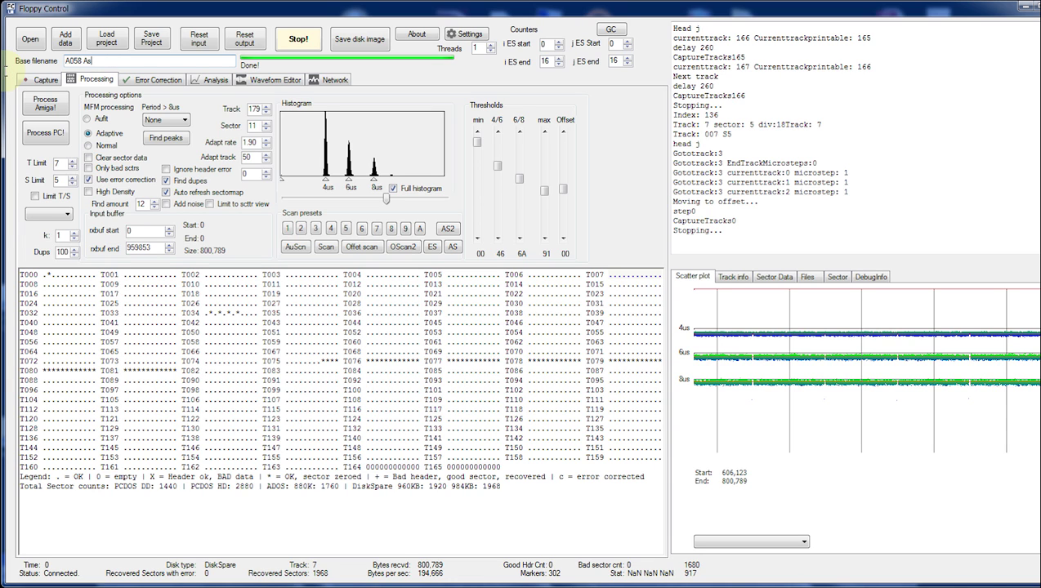
pyautogui.write('qReg2')
# - Reconnect the controller, apply the 0-166 track preset and capture the whole disk
pyautogui.click(39, 85)
pyautogui.click(49, 106)
pyautogui.click(53, 112)
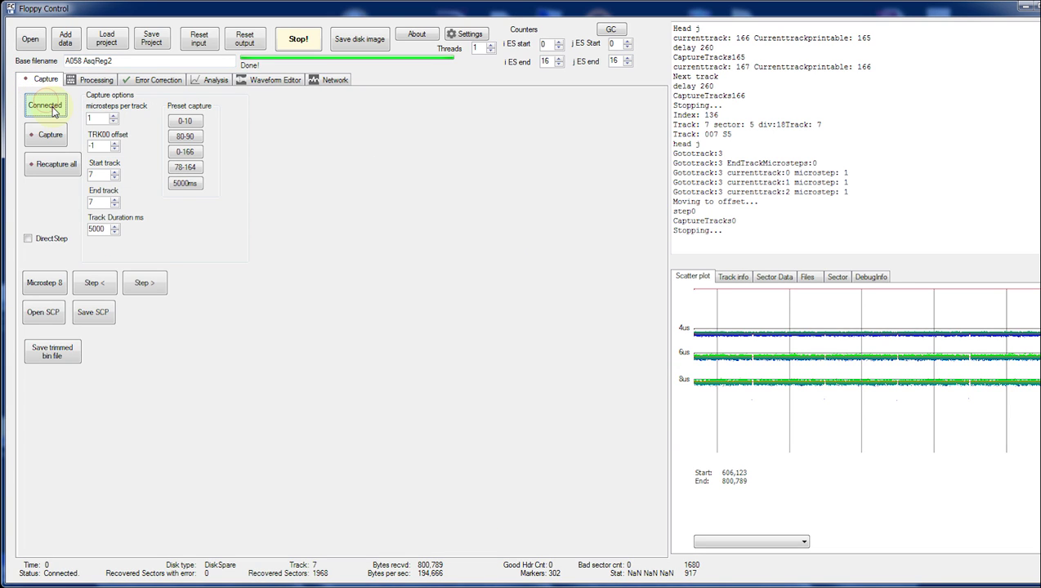
pyautogui.click(183, 152)
pyautogui.click(36, 143)
pyautogui.click(40, 139)
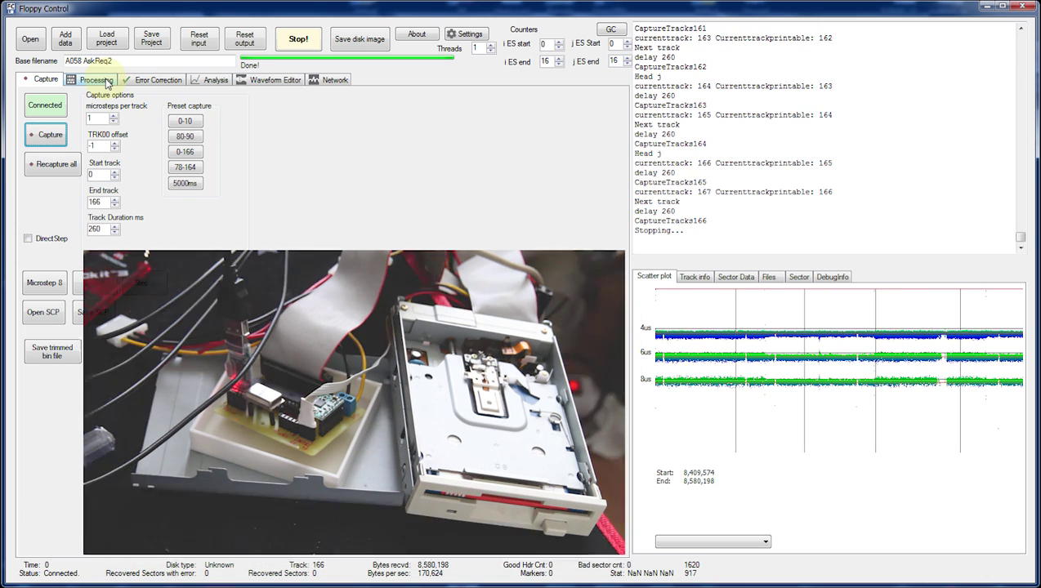
# - Run Process Amiga! on the capture, recovering 1968 DiskSpare sectors
pyautogui.click(97, 79)
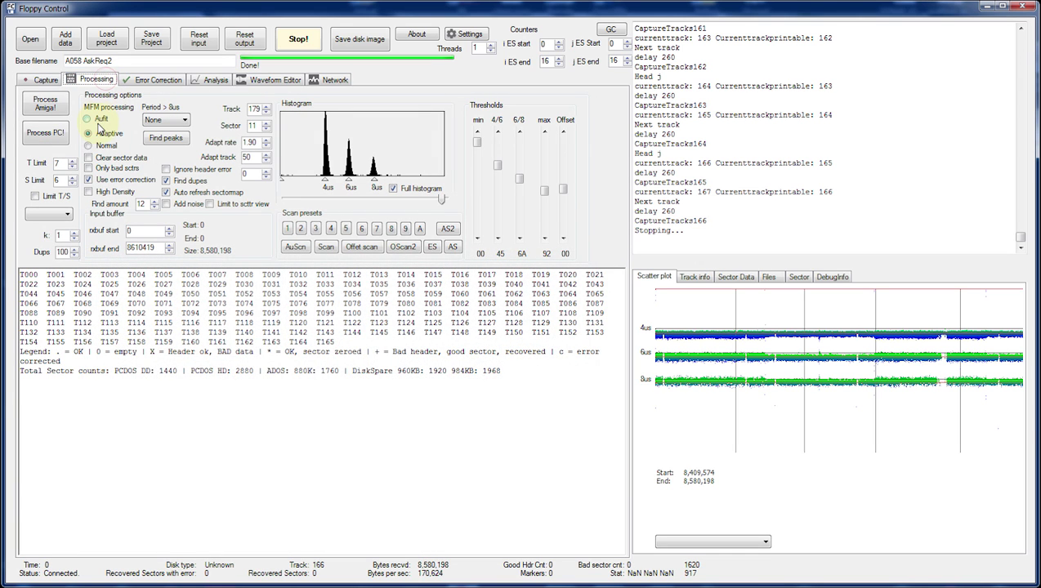
pyautogui.click(46, 105)
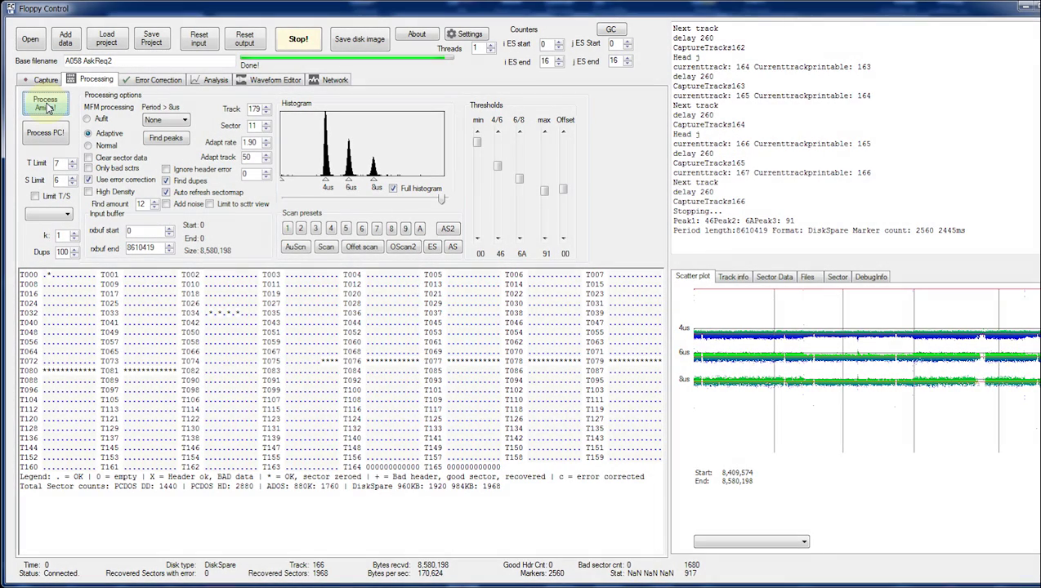
# - Save the project and write the 960KB, 972KB, 984KB and 996KB ADF images
pyautogui.click(148, 42)
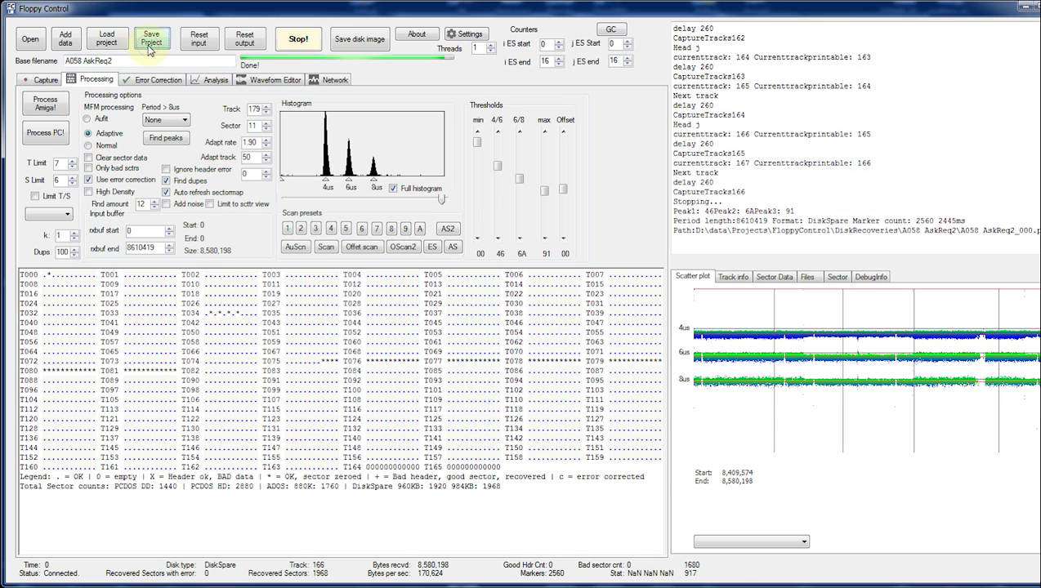
pyautogui.click(364, 44)
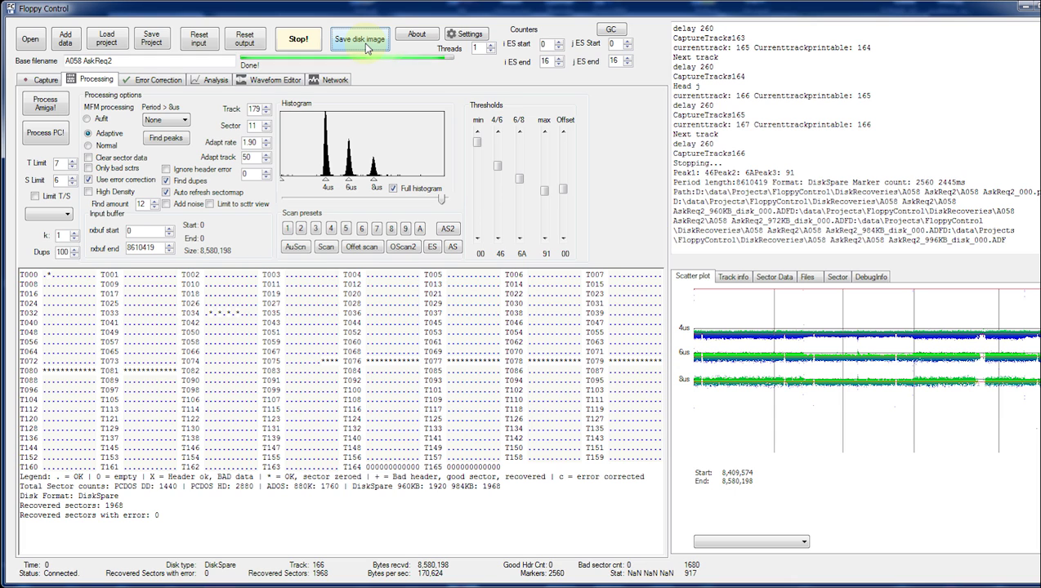
# - Launch Directory Opus from the Workbench Utils menu in WinUAE
pyautogui.hotkey('alt', 'Tab')
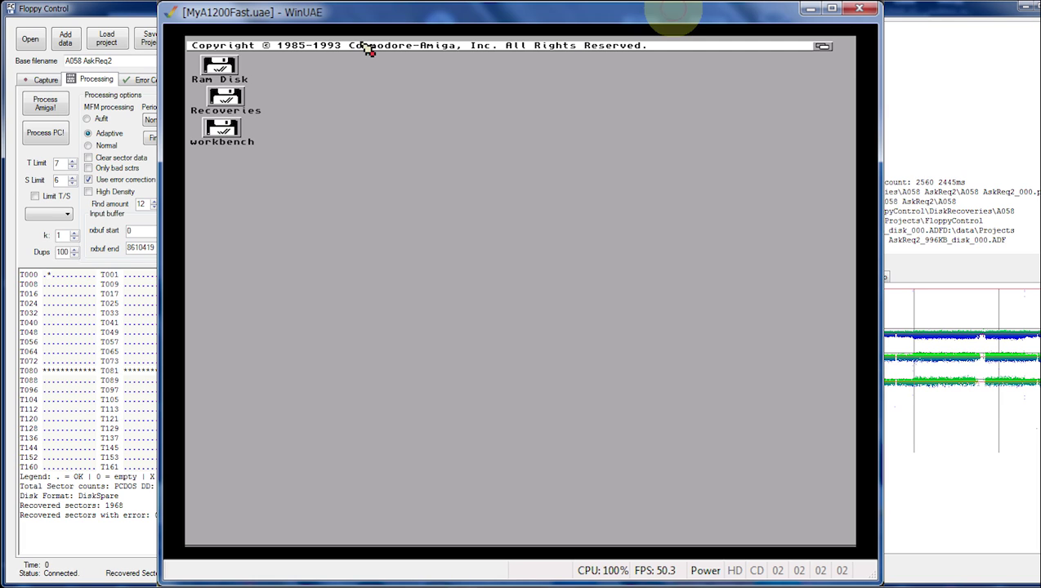
pyautogui.click(520, 292)
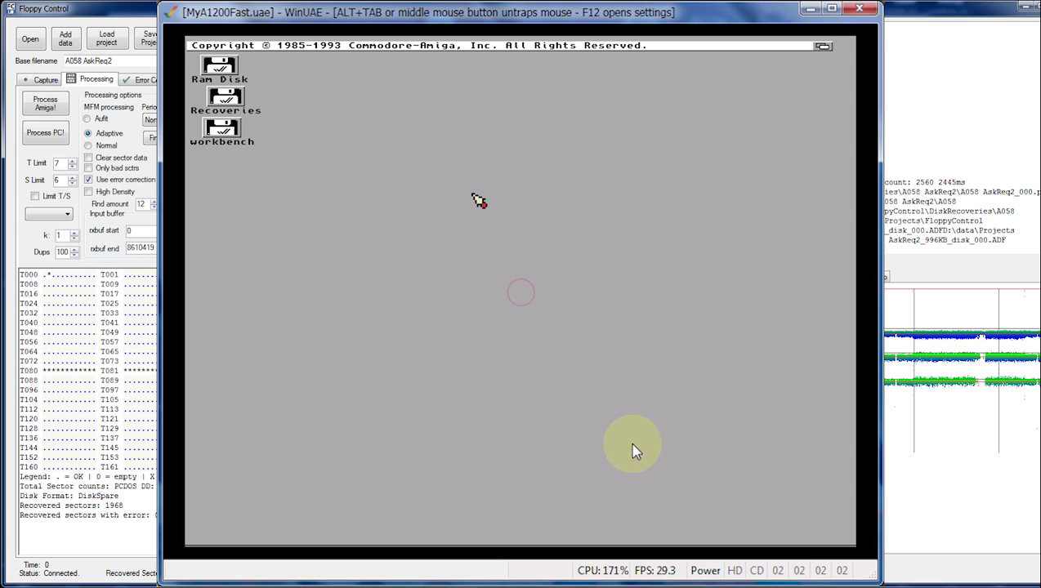
pyautogui.rightClick(527, 51)
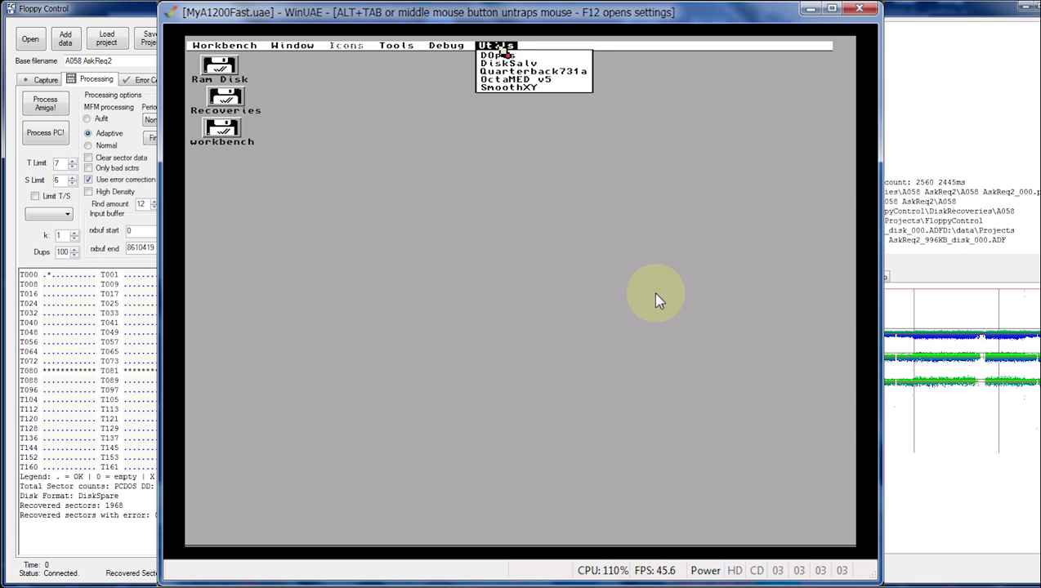
pyautogui.rightClick(499, 55)
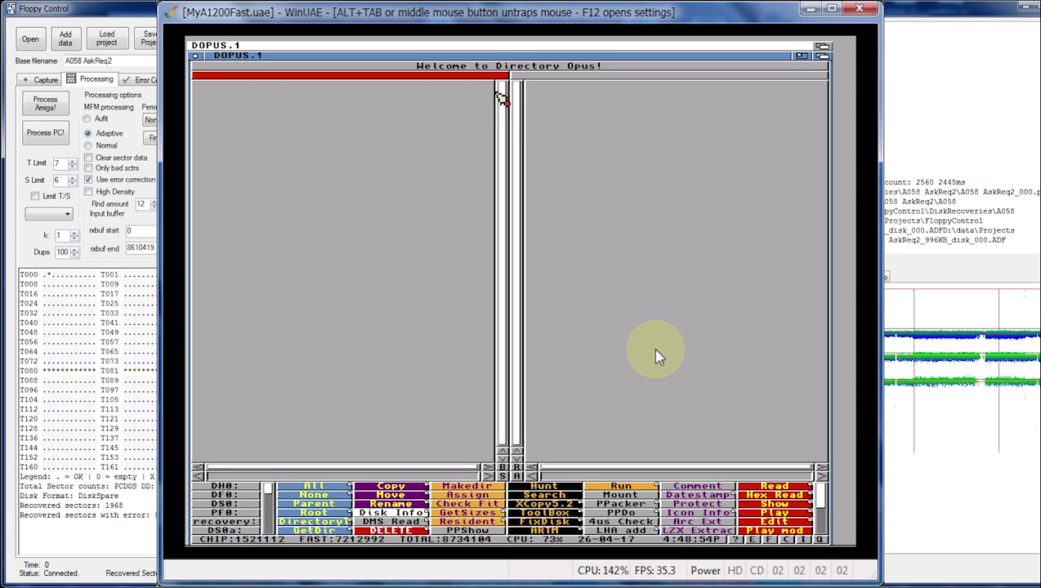
# - Bring up WinUAE Properties on the MyA1200Fast configuration with F12
pyautogui.middleClick(651, 369)
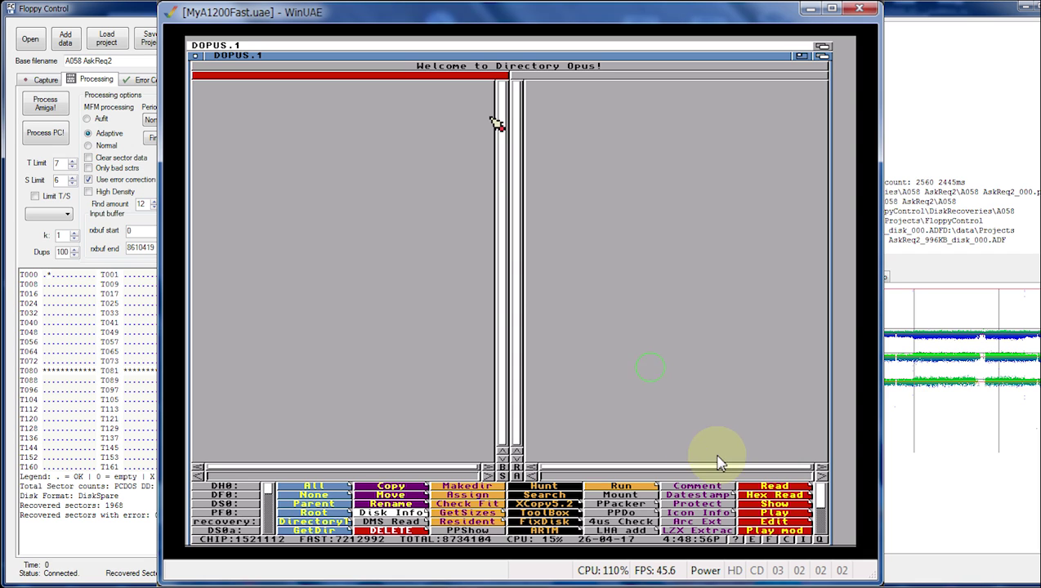
pyautogui.click(697, 379)
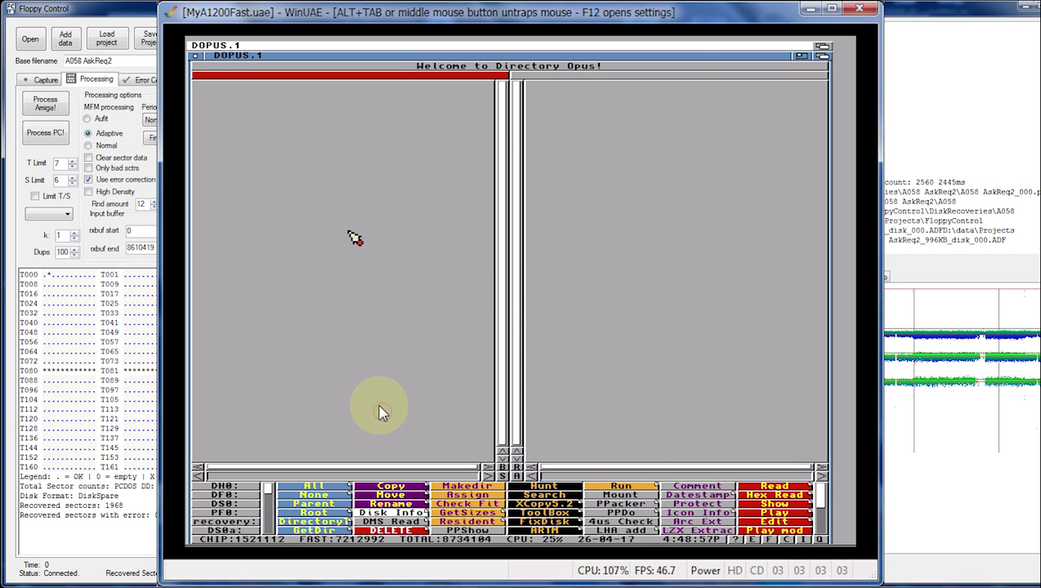
pyautogui.press('F12')
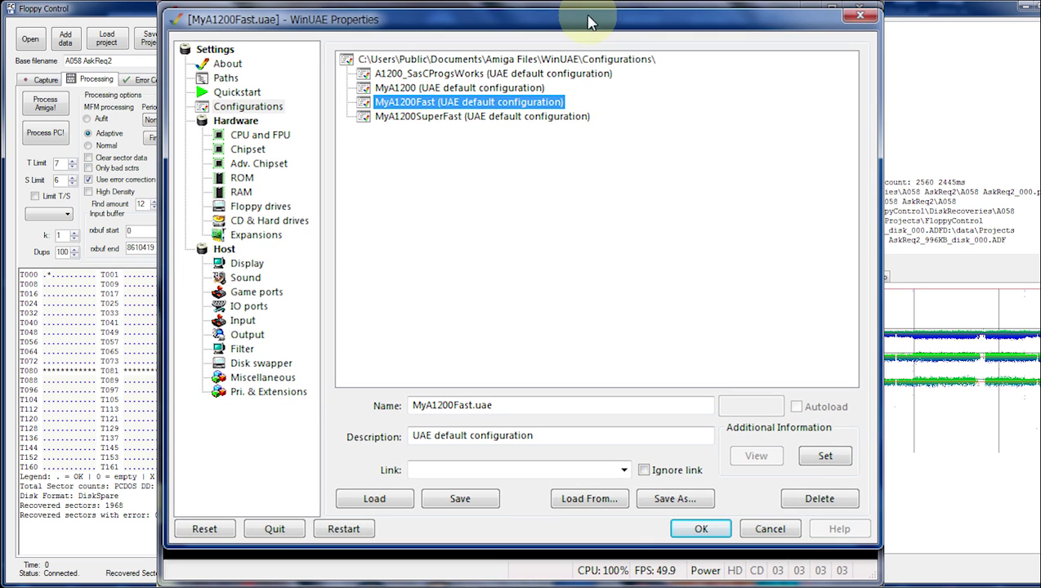
# - Show the Floppy drives page and locate A058 AskReq2_984KB_disk_000.ADF in the file browser
pyautogui.click(268, 211)
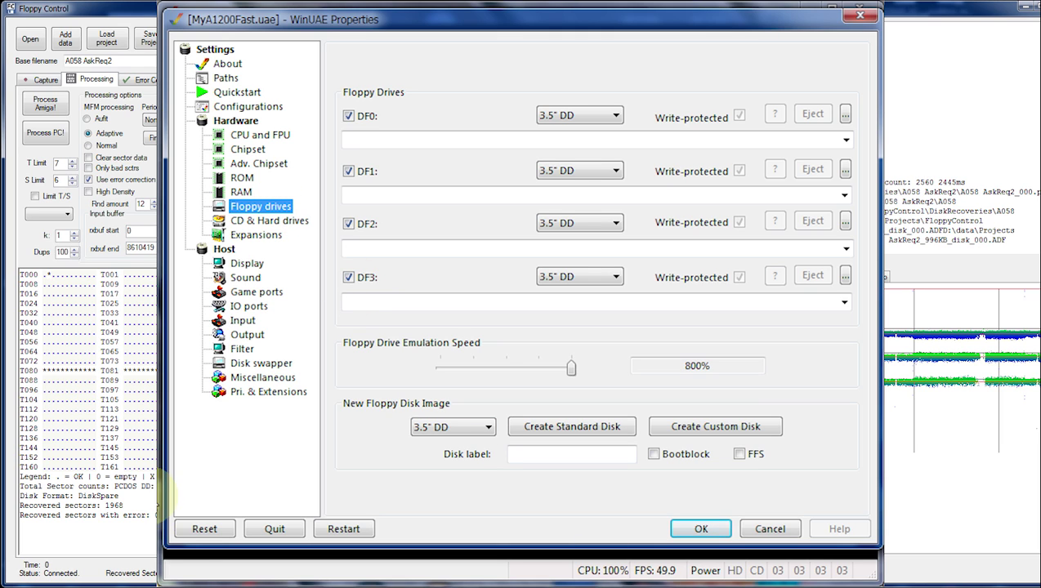
pyautogui.hotkey('alt', 'Tab')
pyautogui.scroll(-14, 735, 302)
pyautogui.moveTo(743, 1); pyautogui.dragTo(625, 38)
pyautogui.scroll(-5, 572, 400)
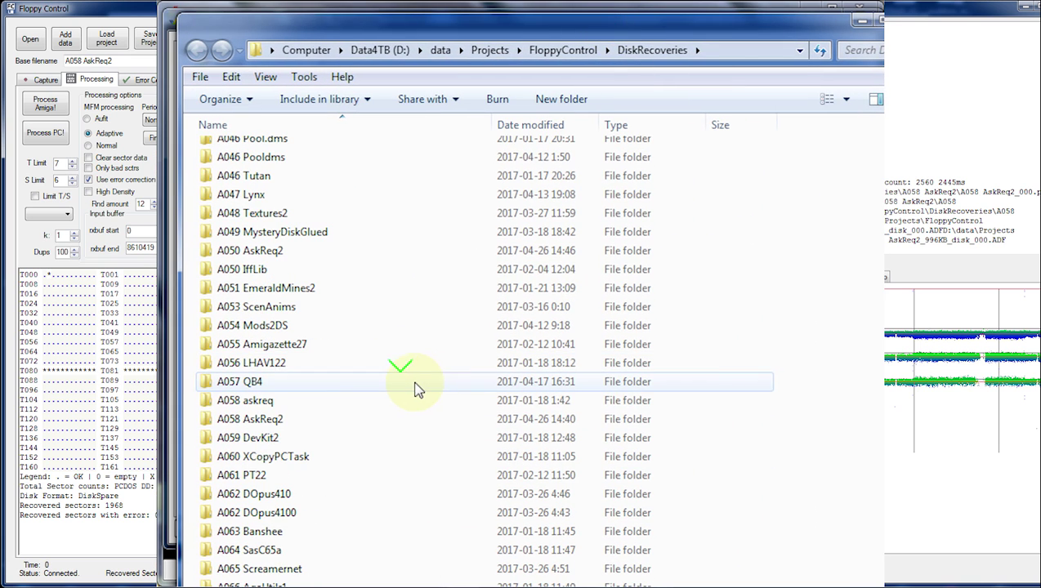
pyautogui.doubleClick(275, 421)
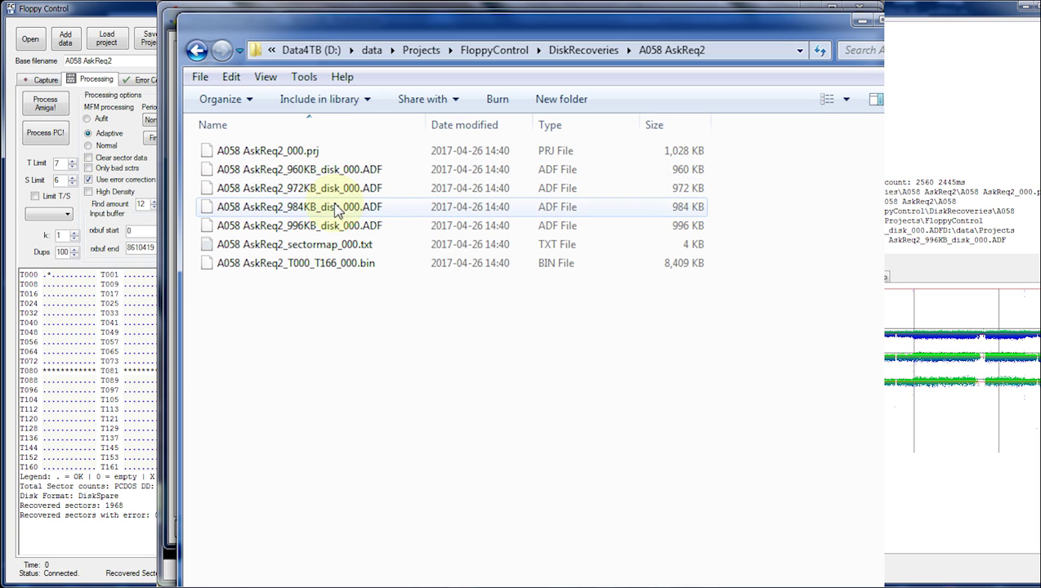
pyautogui.click(326, 210)
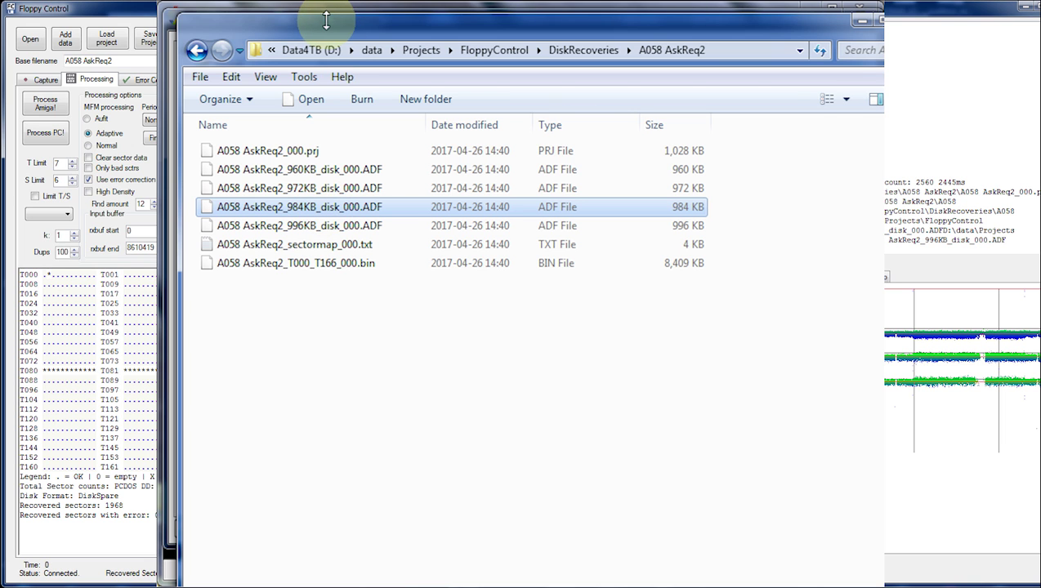
# - Load the 984KB ADF into DF0 and resume emulation
pyautogui.moveTo(331, 31); pyautogui.dragTo(778, 0)
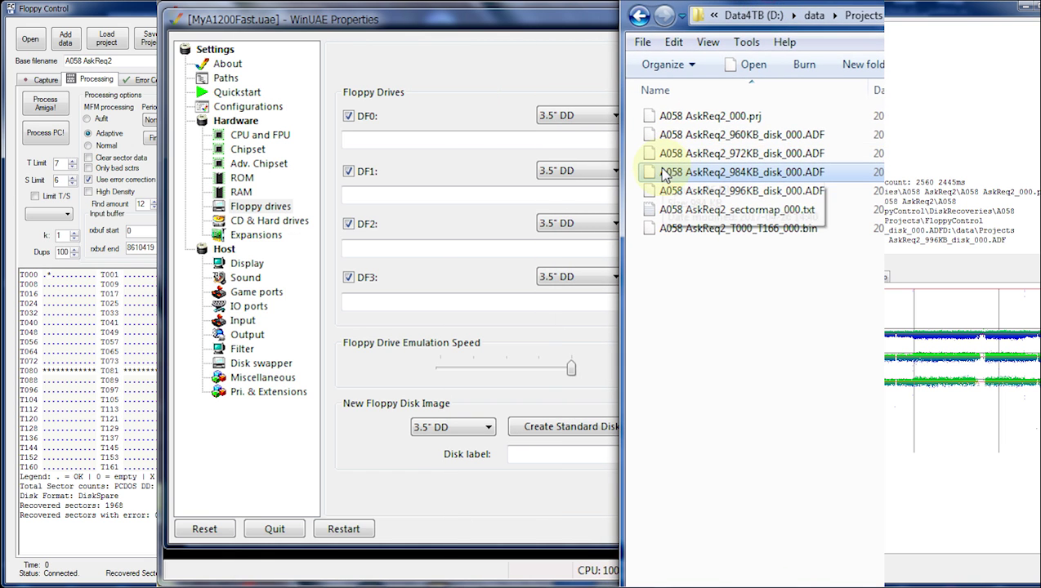
pyautogui.moveTo(657, 170); pyautogui.dragTo(448, 135)
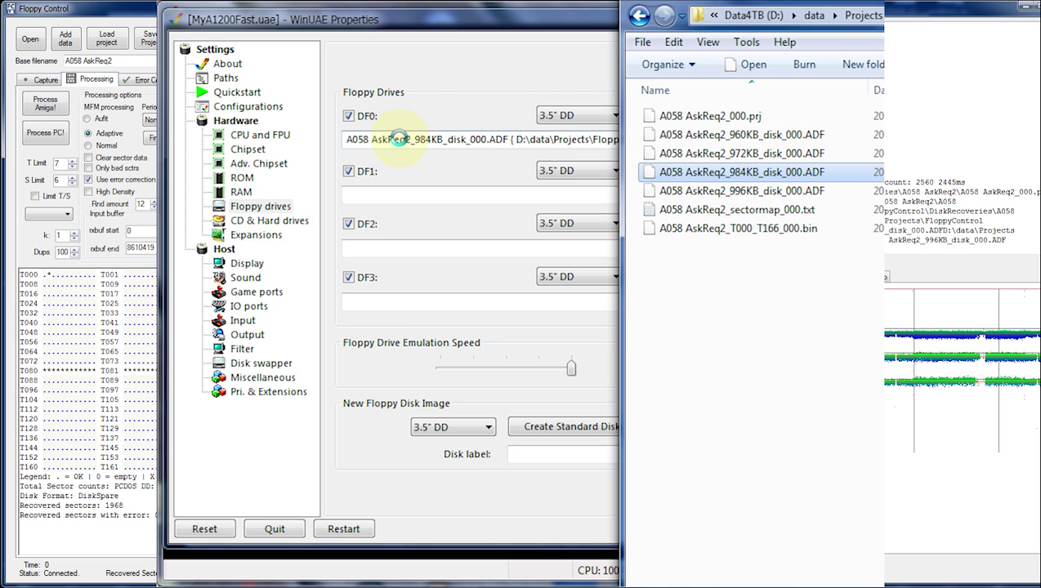
pyautogui.click(412, 69)
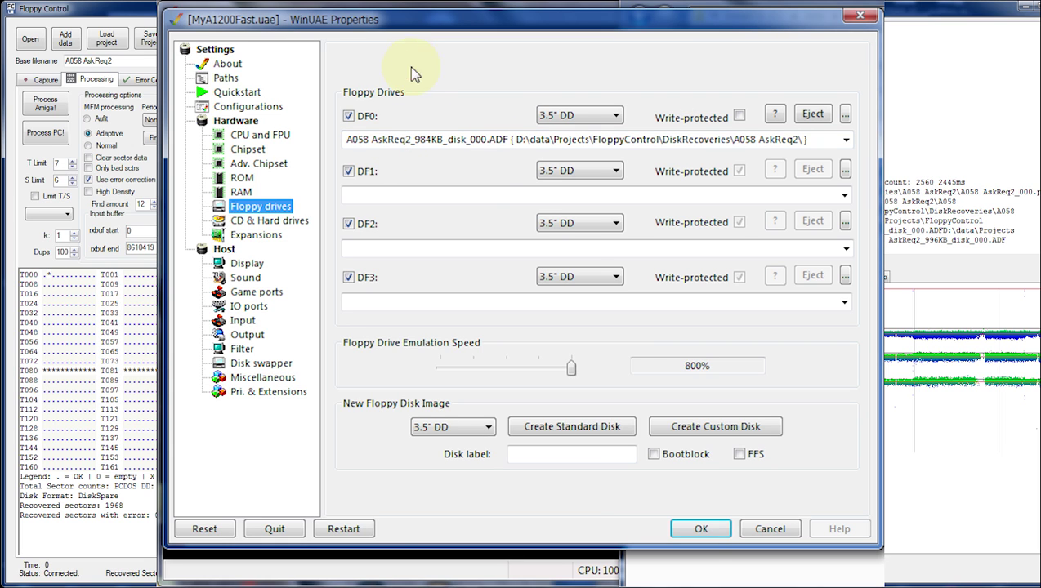
pyautogui.click(700, 531)
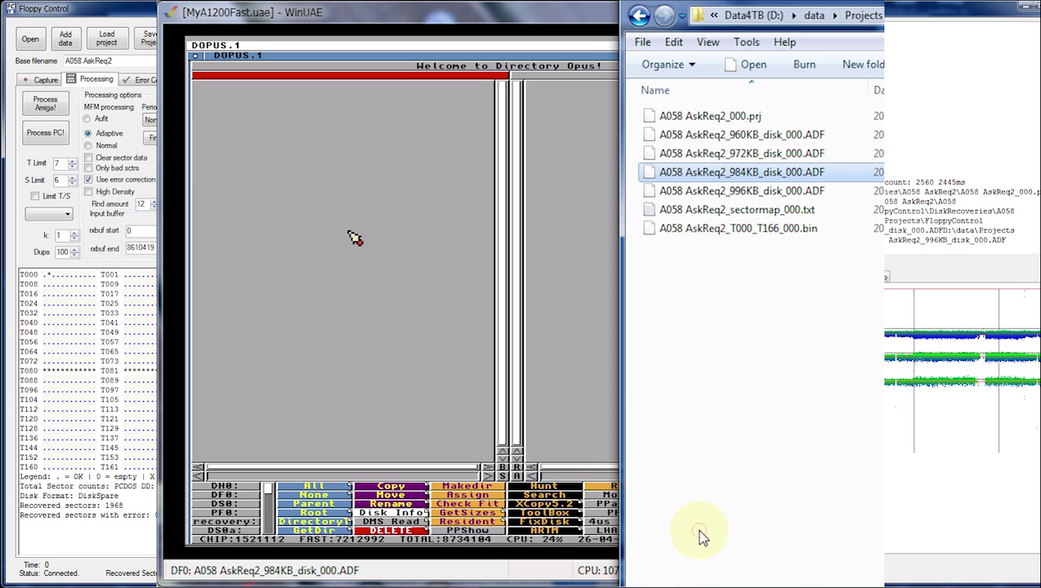
# - Mount the DS0a device from the workbench Devs drawer
pyautogui.click(440, 415)
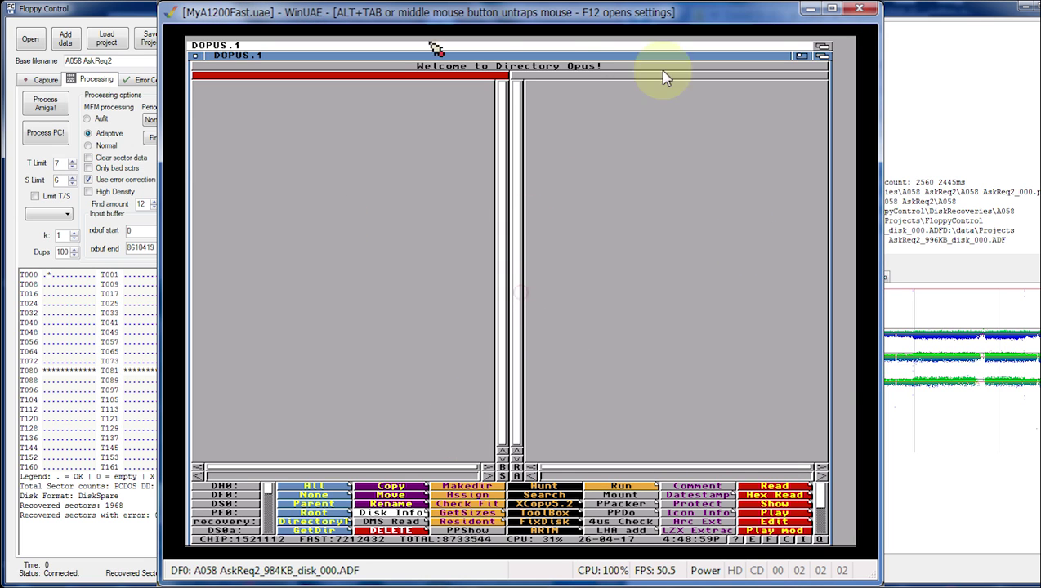
pyautogui.click(822, 46)
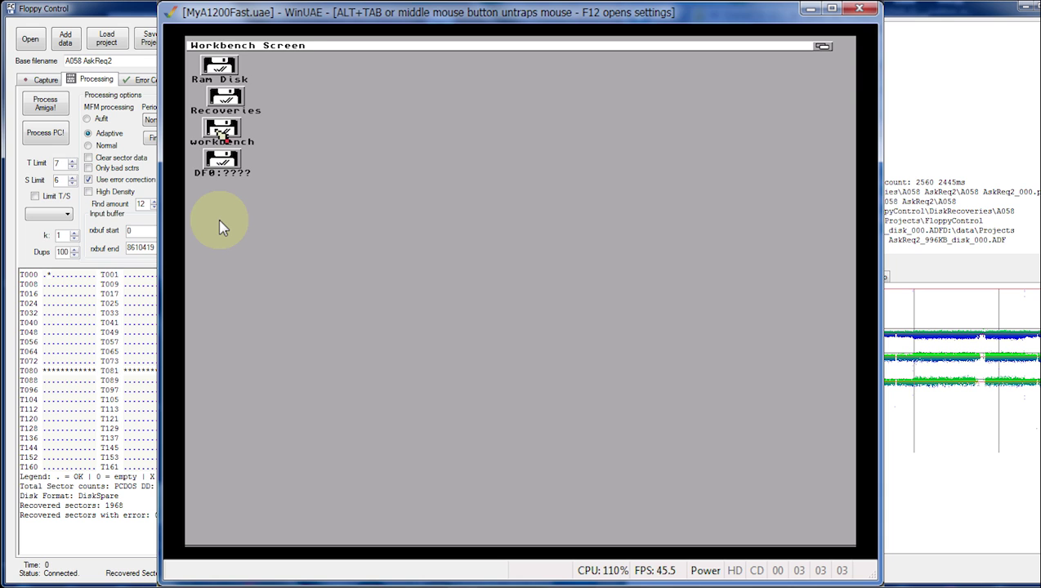
pyautogui.doubleClick(223, 133)
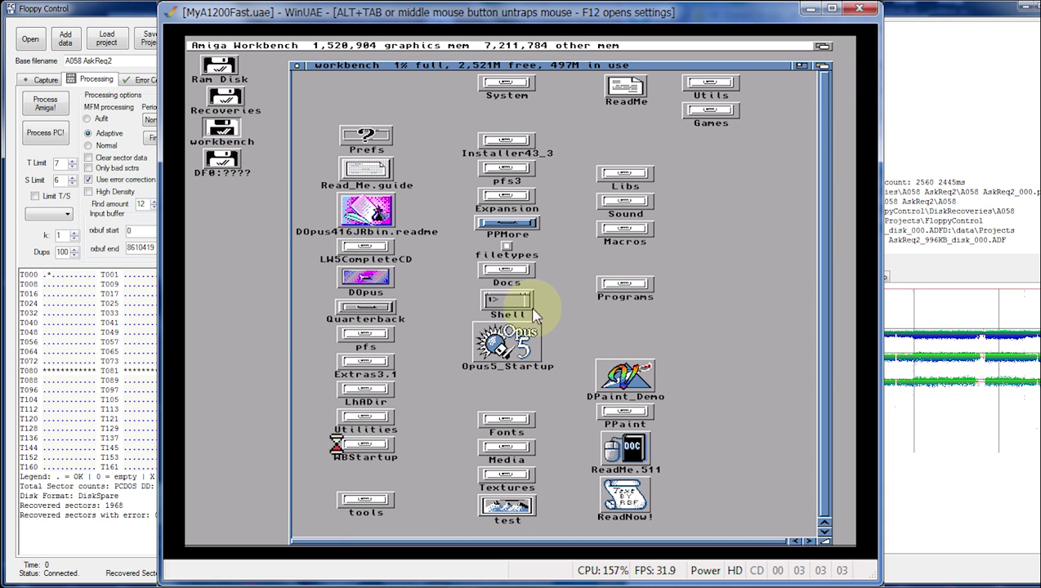
pyautogui.click(556, 336)
pyautogui.click(653, 171)
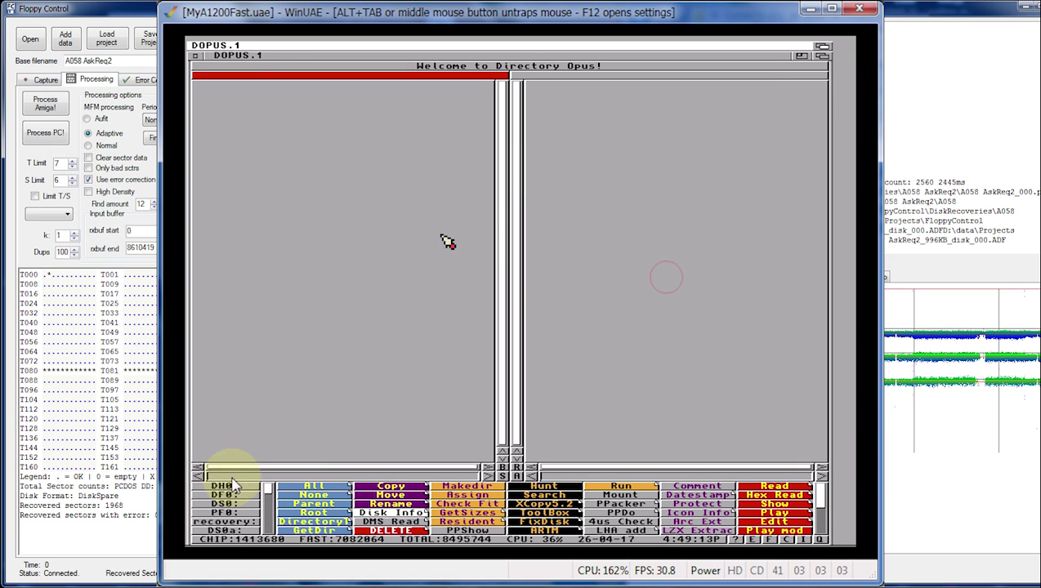
# - List DS0a: in the left lister and recovery: in the right lister
pyautogui.click(344, 292)
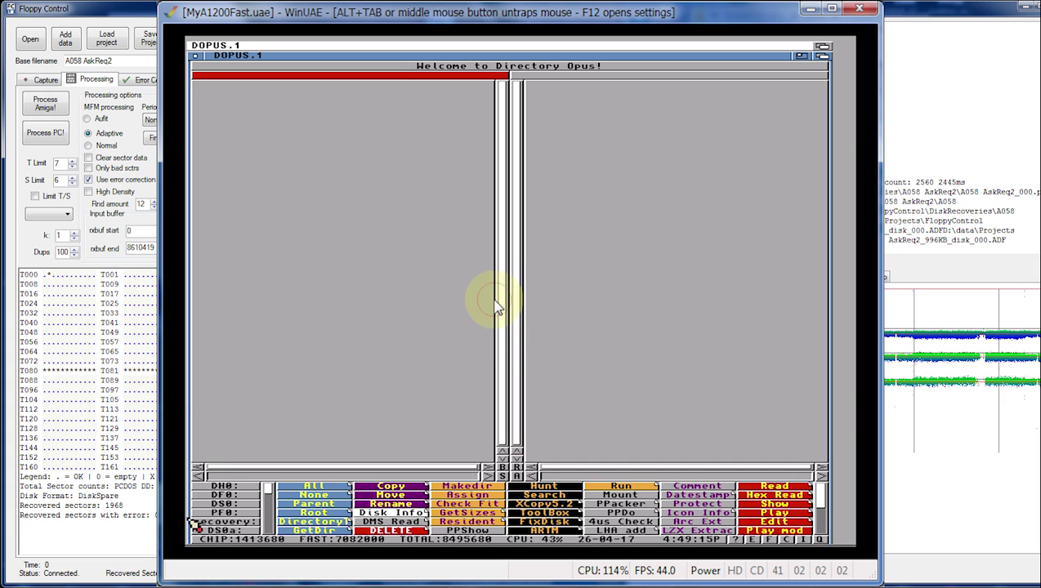
pyautogui.click(239, 531)
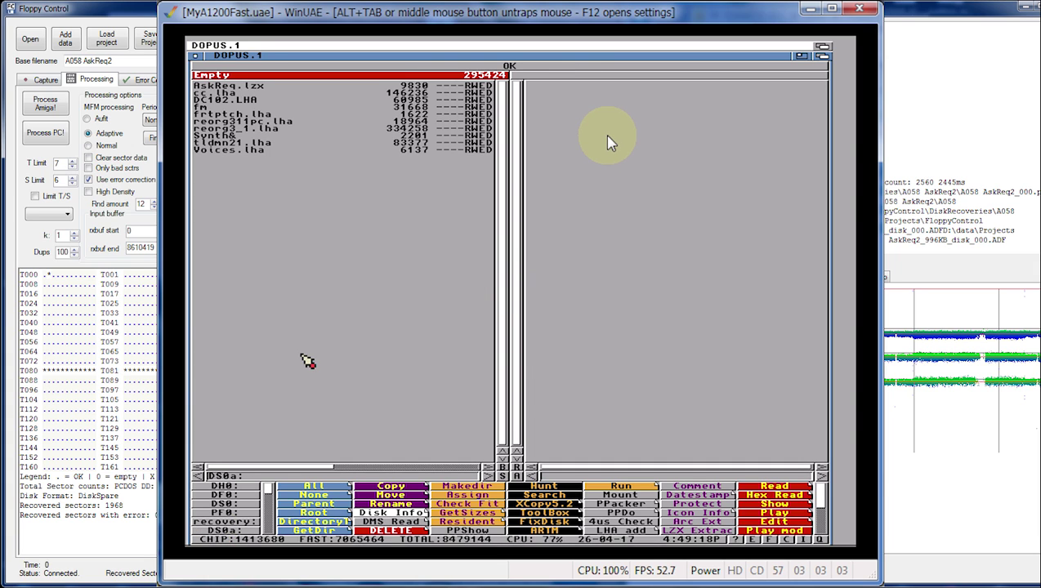
pyautogui.click(737, 247)
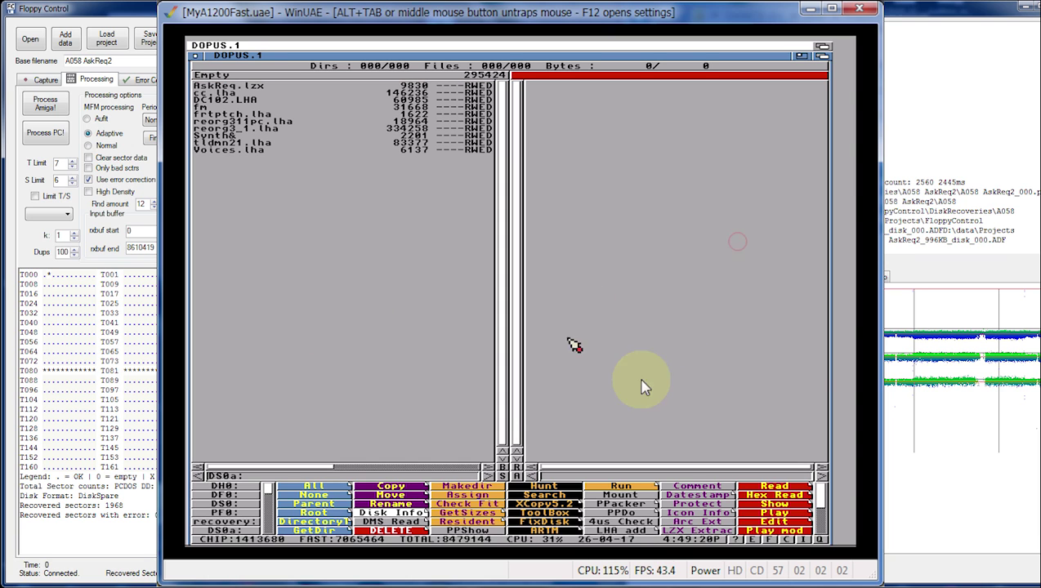
pyautogui.click(237, 521)
# - Create a new A058 directory in recovery: and open it
pyautogui.click(482, 487)
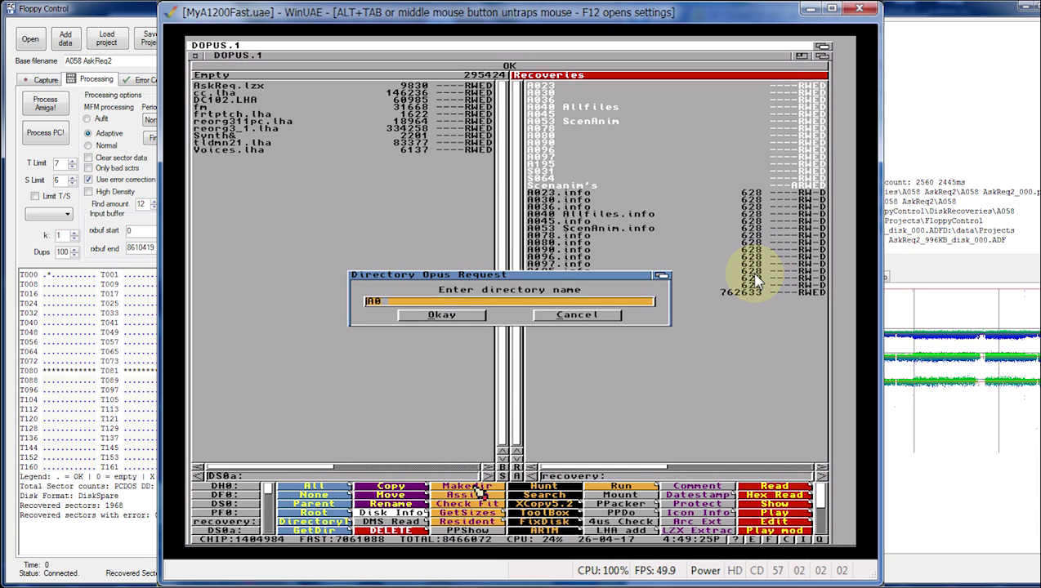
pyautogui.write('A058')
pyautogui.press('Return')
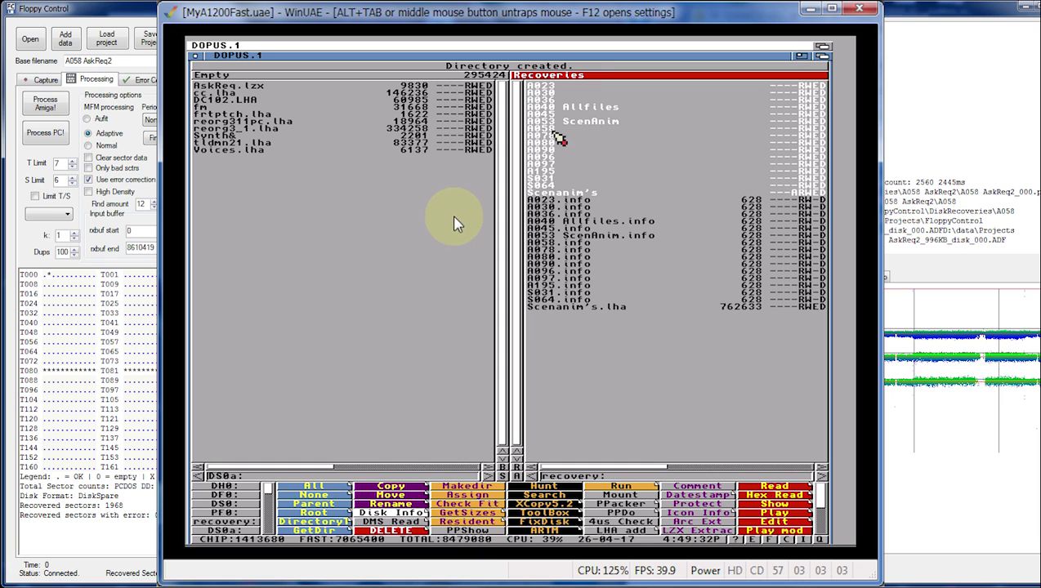
pyautogui.click(553, 136)
pyautogui.click(553, 133)
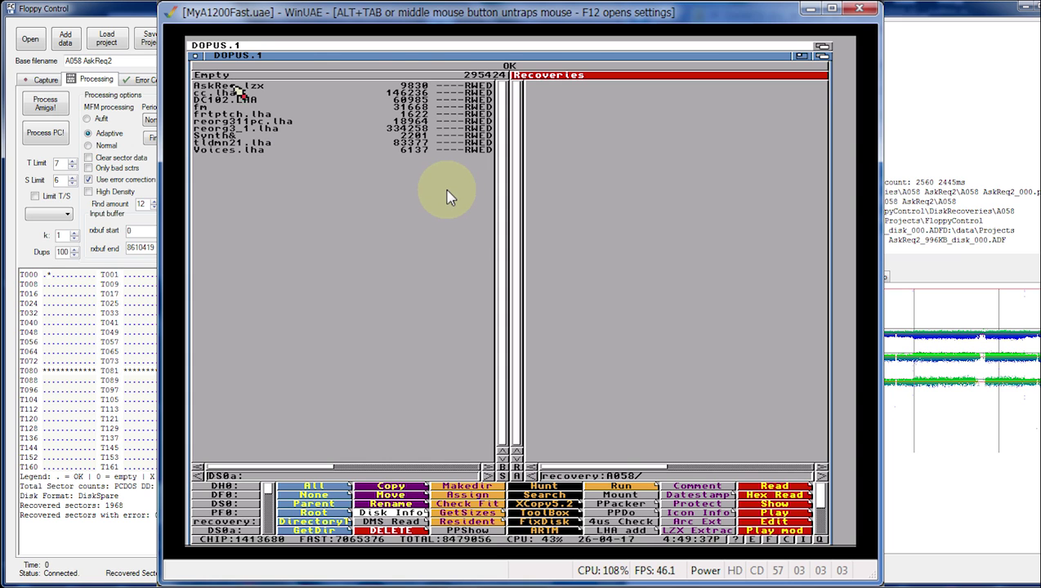
# - Copy all ten DS0a: files into A058, continuing past the space warning
pyautogui.moveTo(237, 85); pyautogui.dragTo(236, 151)
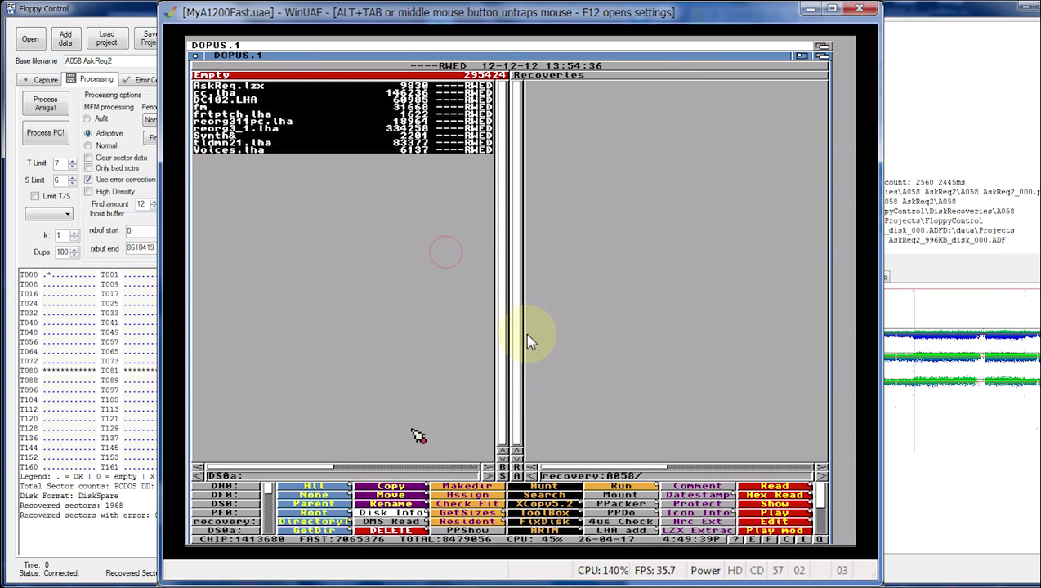
pyautogui.click(402, 489)
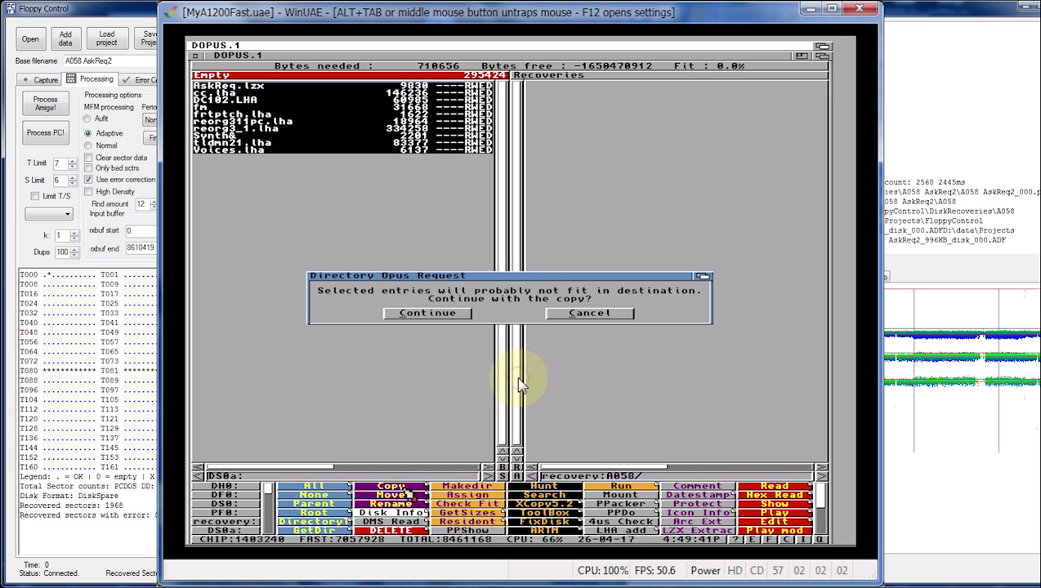
pyautogui.click(426, 316)
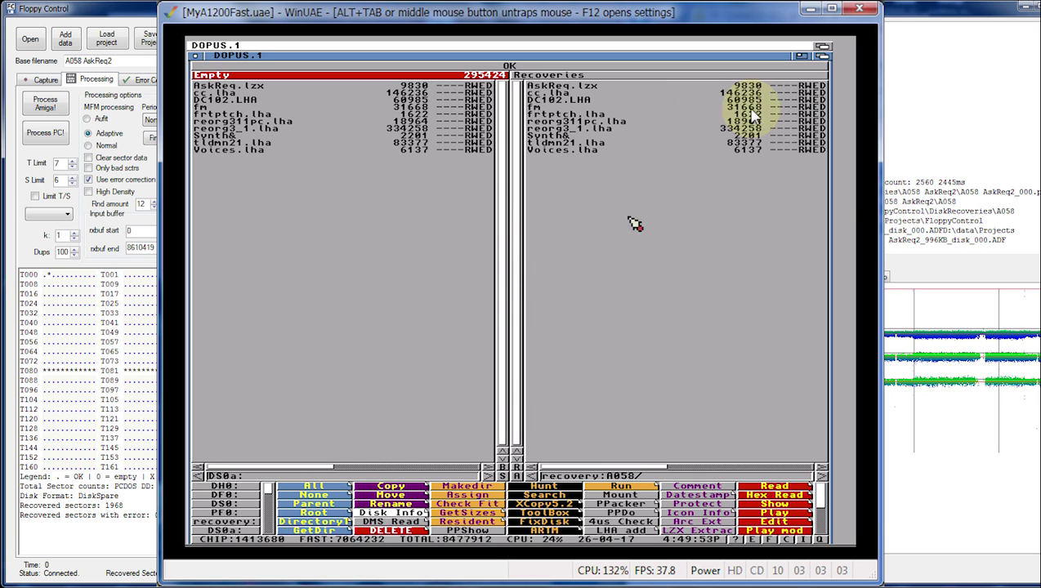
# - Untrap the mouse from the WinUAE window with a middle-click
pyautogui.middleClick(758, 139)
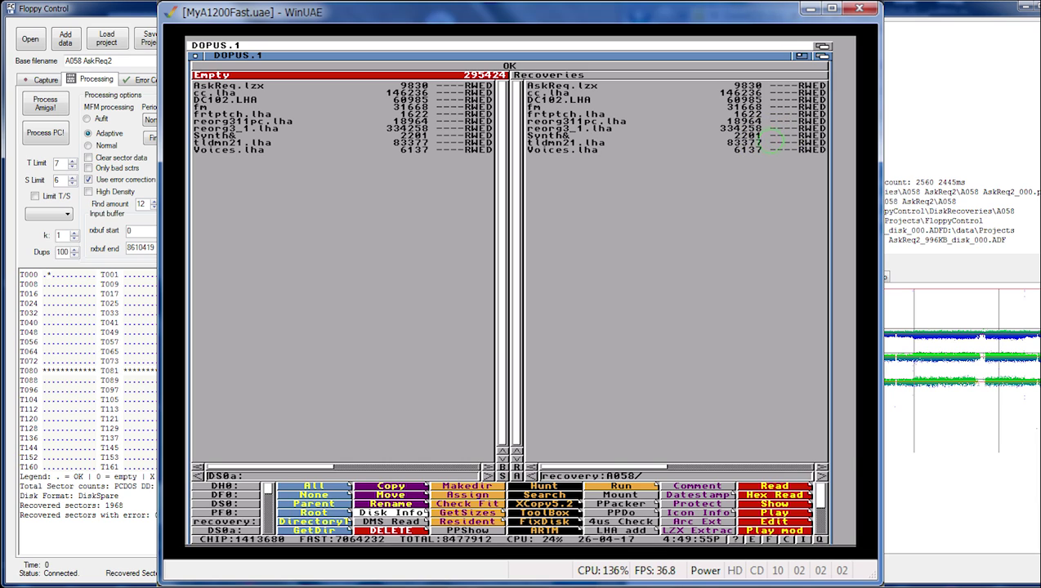